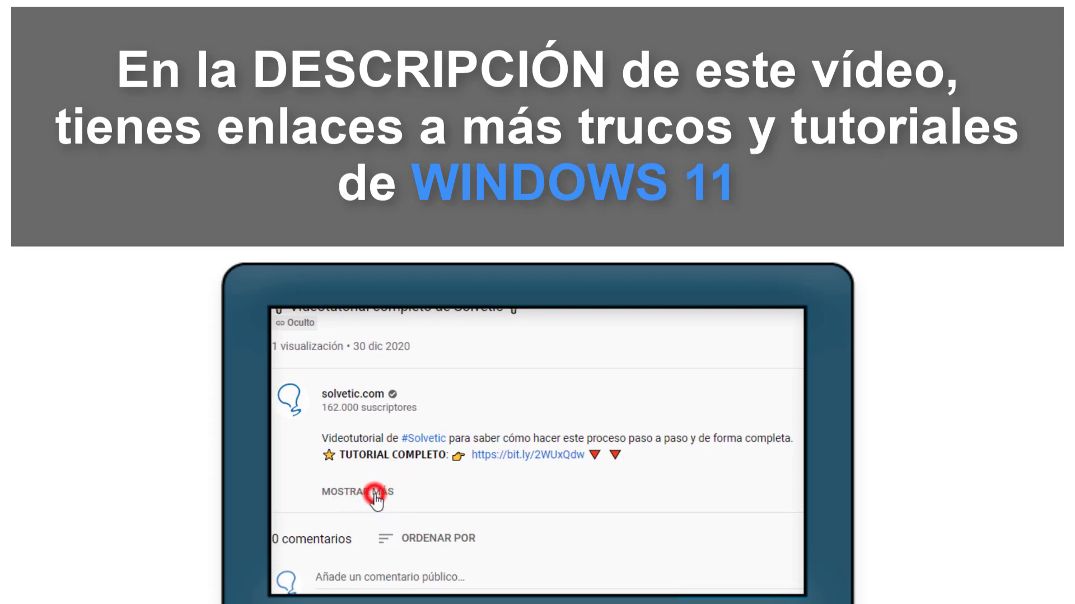
pyautogui.scroll(-3, 376, 493)
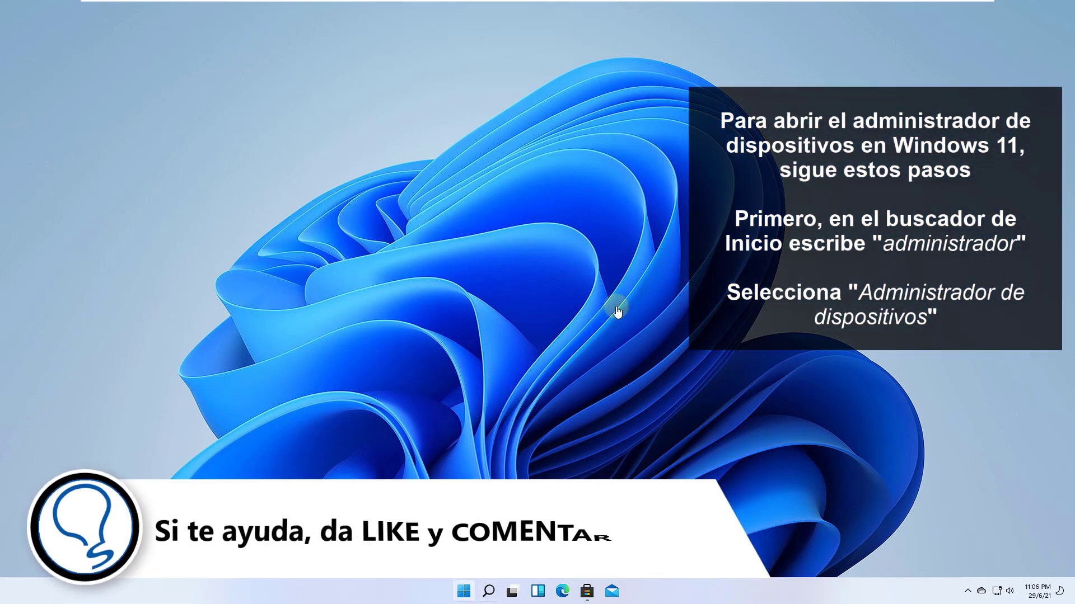
# Search Windows for "administrador de", open Administrador de dispositivos from the results, and close its window
pyautogui.press('super+s')
pyautogui.write('administrador de')
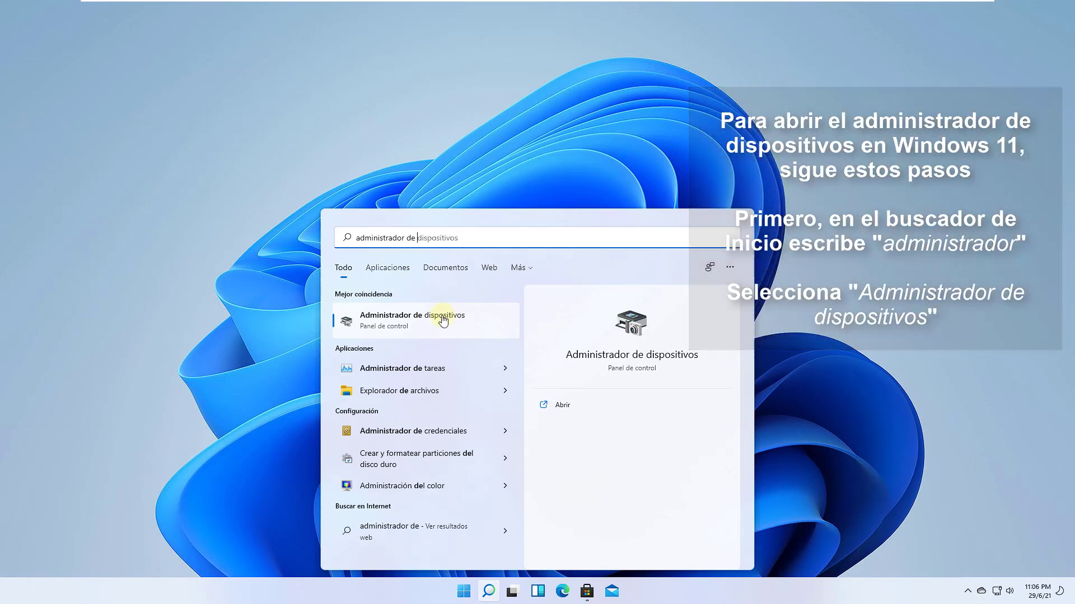
pyautogui.click(443, 319)
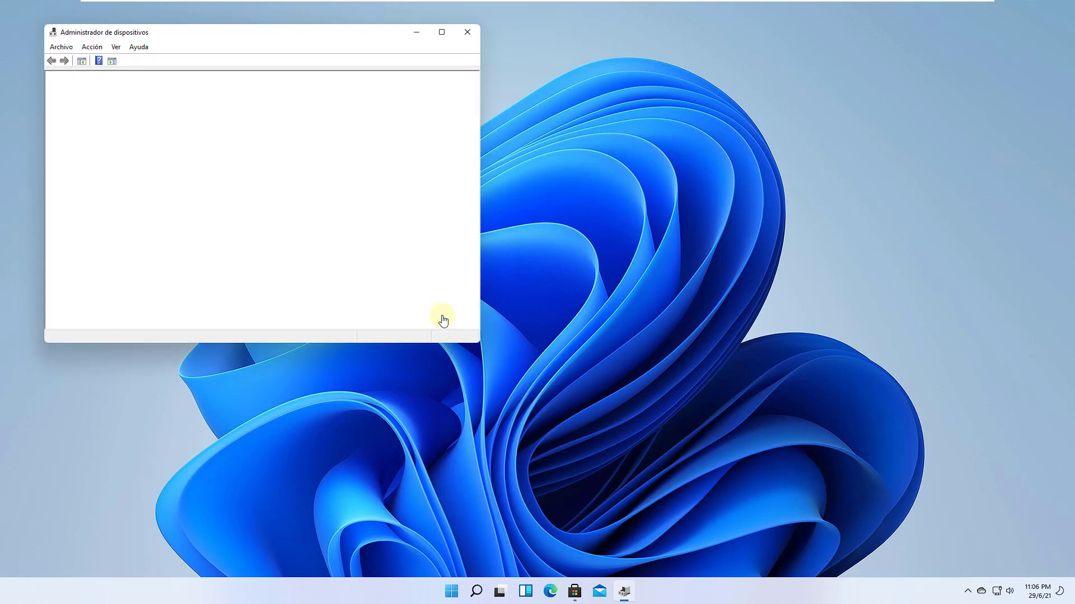
pyautogui.click(468, 32)
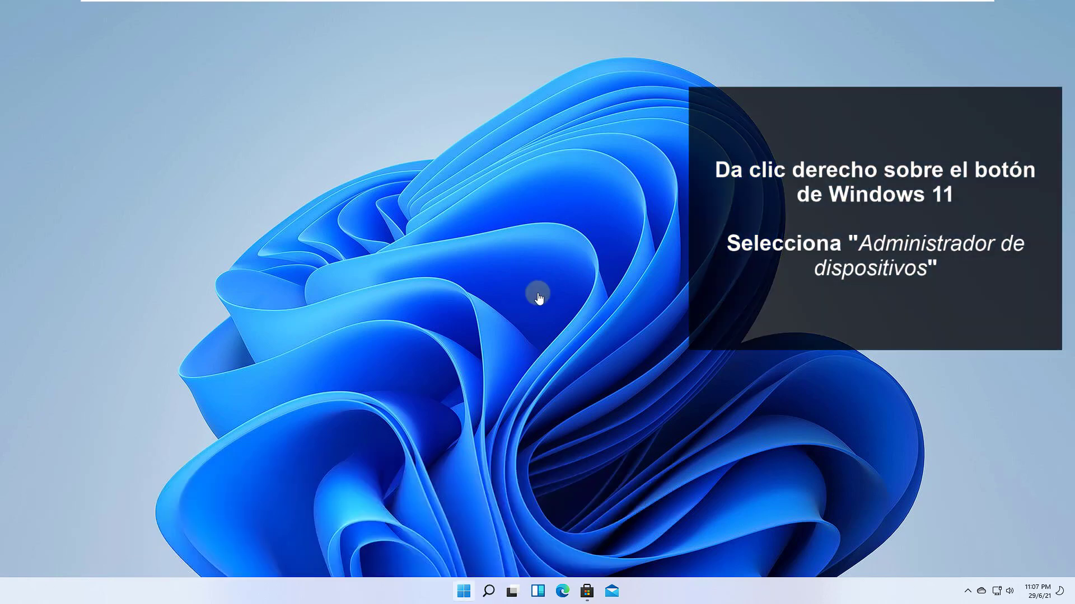
# Open Administrador de dispositivos through the Windows quick-access system links, without searching for it, and close it again
pyautogui.press('super+x')
pyautogui.press('Up')
pyautogui.press('Up')
pyautogui.press('Up')
pyautogui.press('Up')
pyautogui.press('Up')
pyautogui.press('Up')
pyautogui.press('Up')
pyautogui.press('Up')
pyautogui.press('Up')
pyautogui.press('Up')
pyautogui.press('Up')
pyautogui.press('Up')
pyautogui.press('Up')
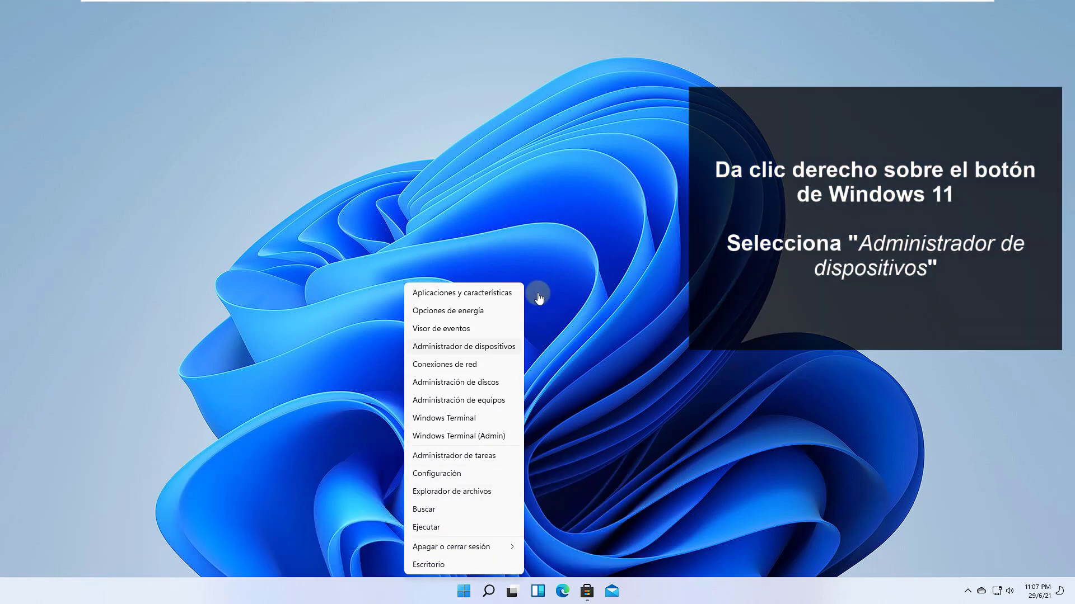
pyautogui.press('Return')
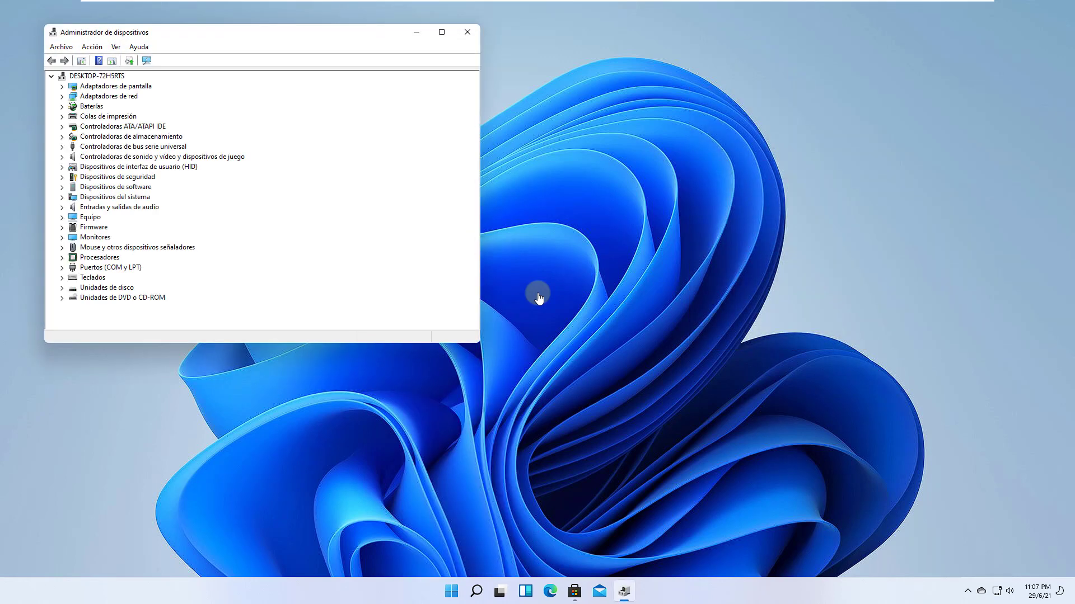
pyautogui.hotkey('alt', 'F4')
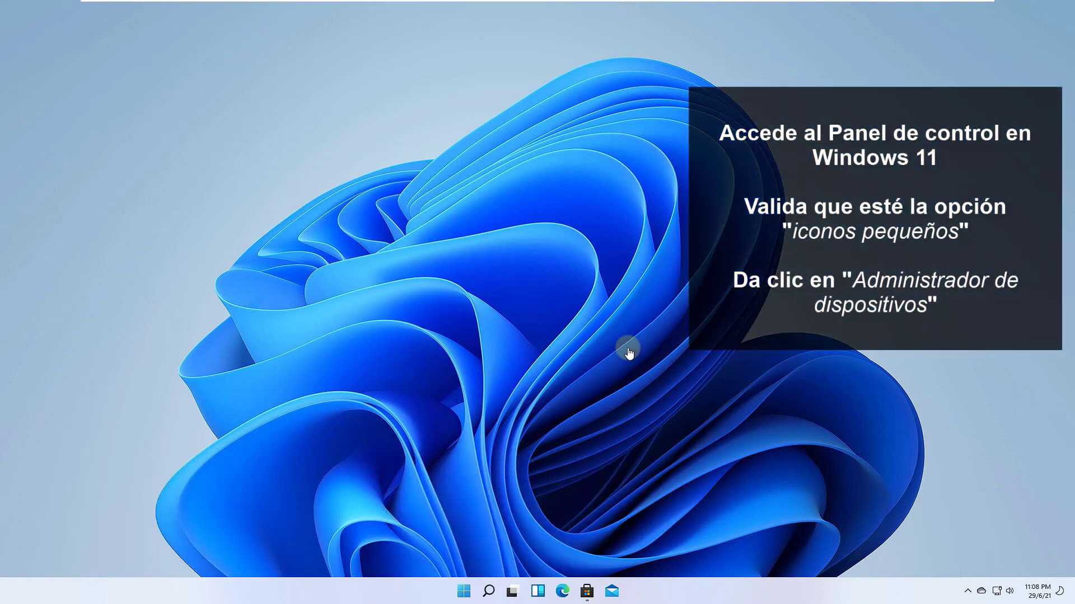
# Search Windows for "control", open Panel de control maximized, and have its items shown as Iconos pequeños
pyautogui.press('super+s')
pyautogui.write('control')
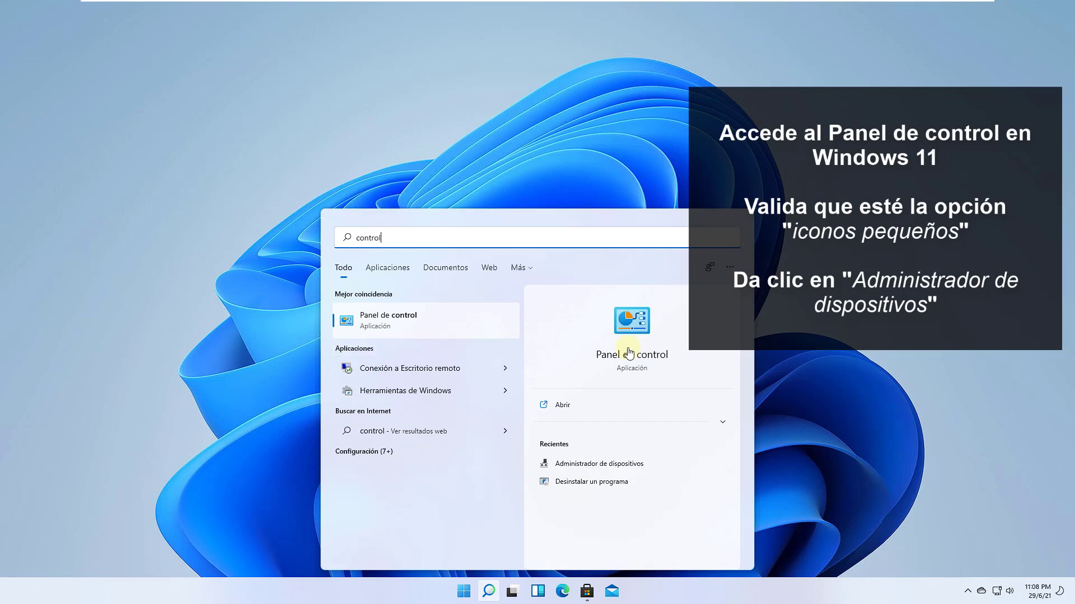
pyautogui.click(630, 353)
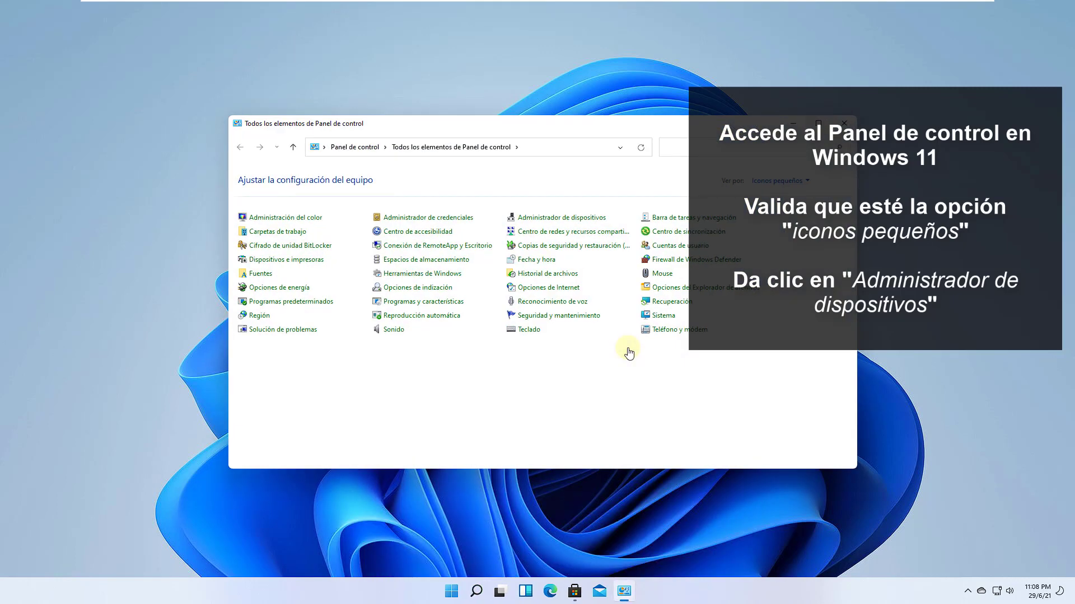
pyautogui.press('super+Up')
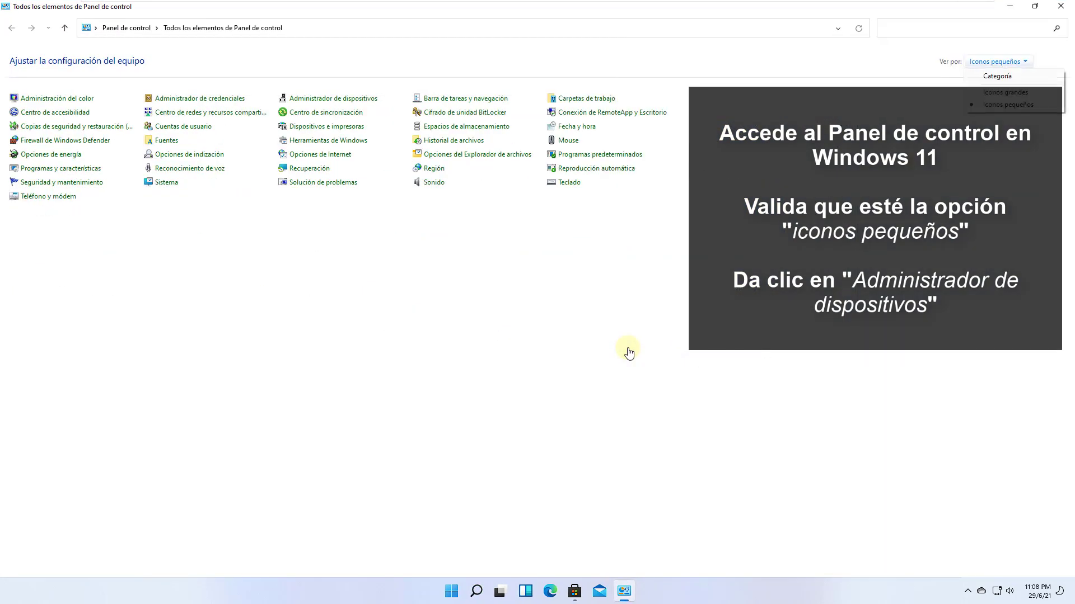
pyautogui.press('Return')
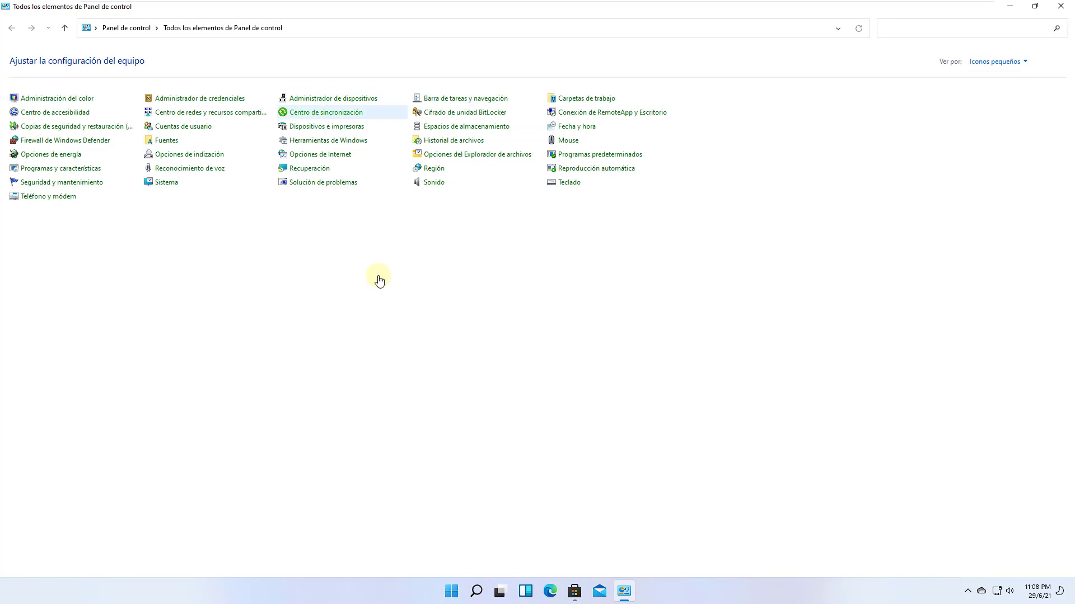
# Open Administrador de dispositivos from Panel de control and close both windows
pyautogui.hotkey('alt', 'F4')
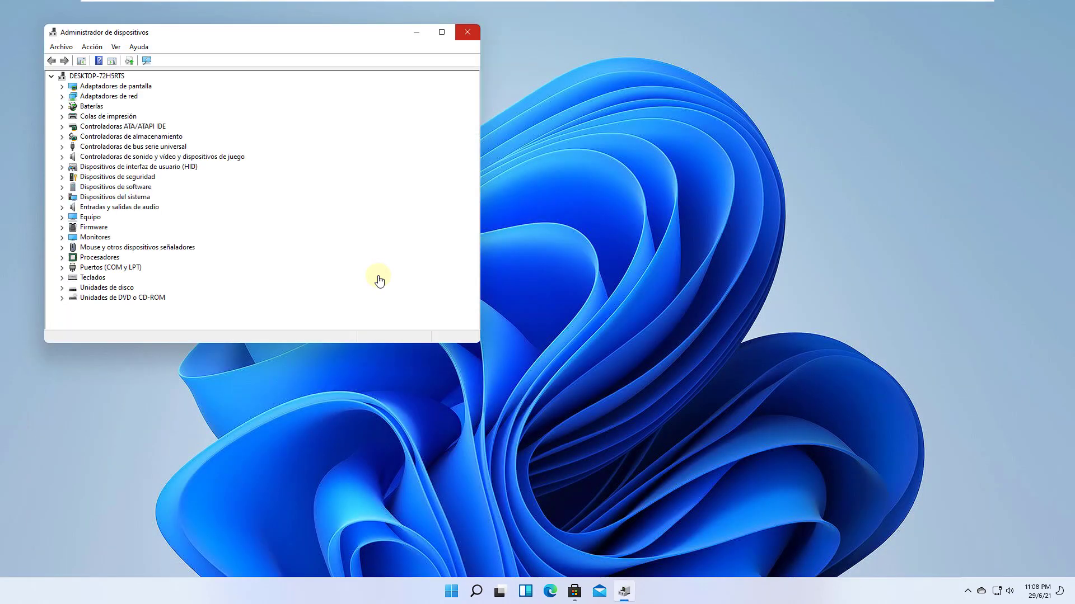
pyautogui.hotkey('alt', 'F4')
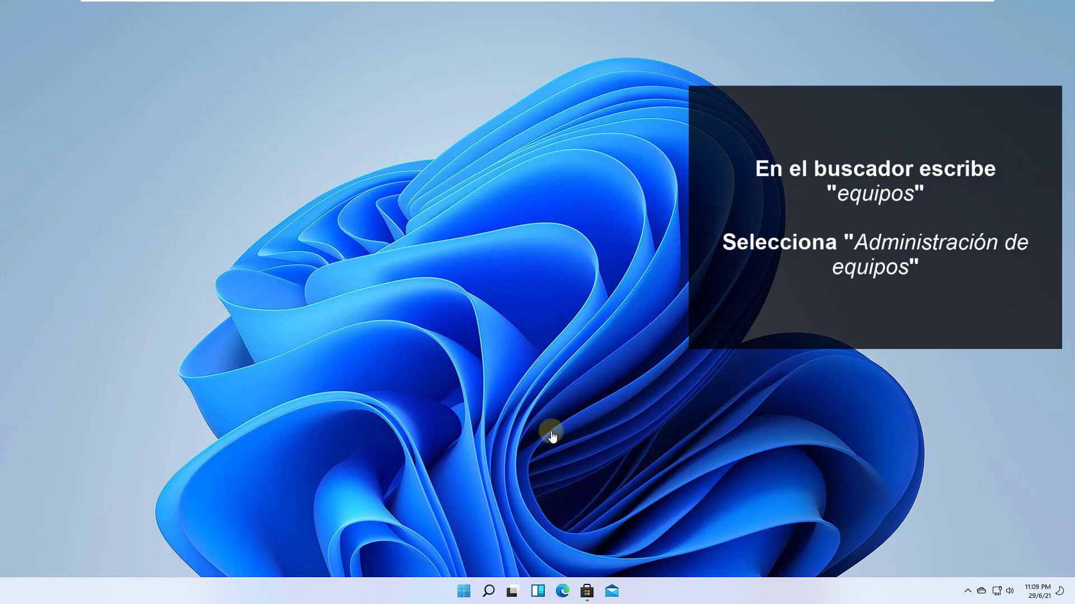
# Search Windows for "equipos", display Administrador de dispositivos inside Administración de equipos, and close the console
pyautogui.write('equipos')
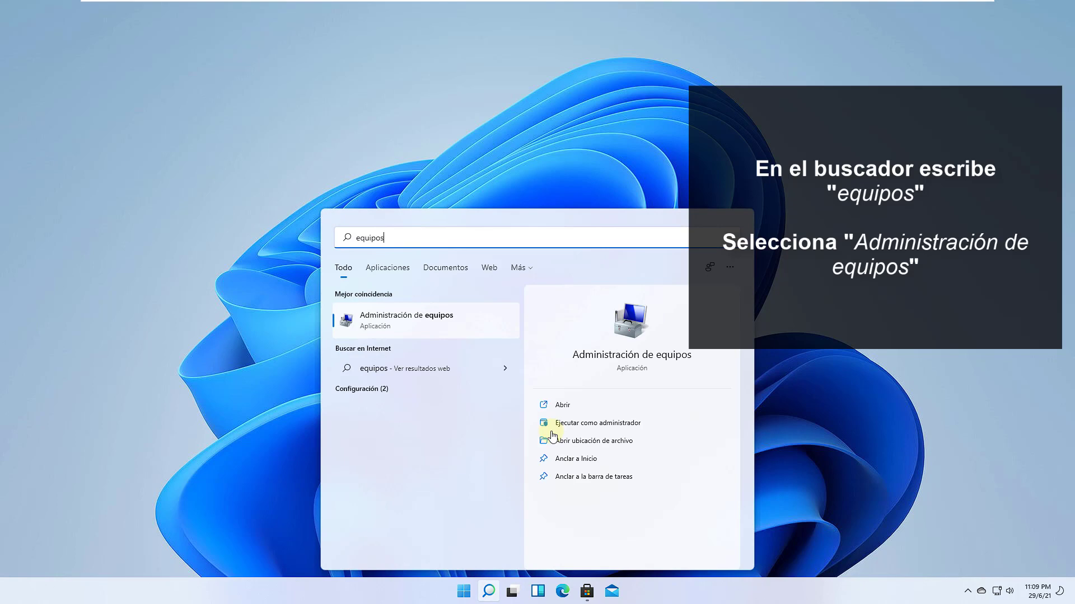
pyautogui.click(434, 320)
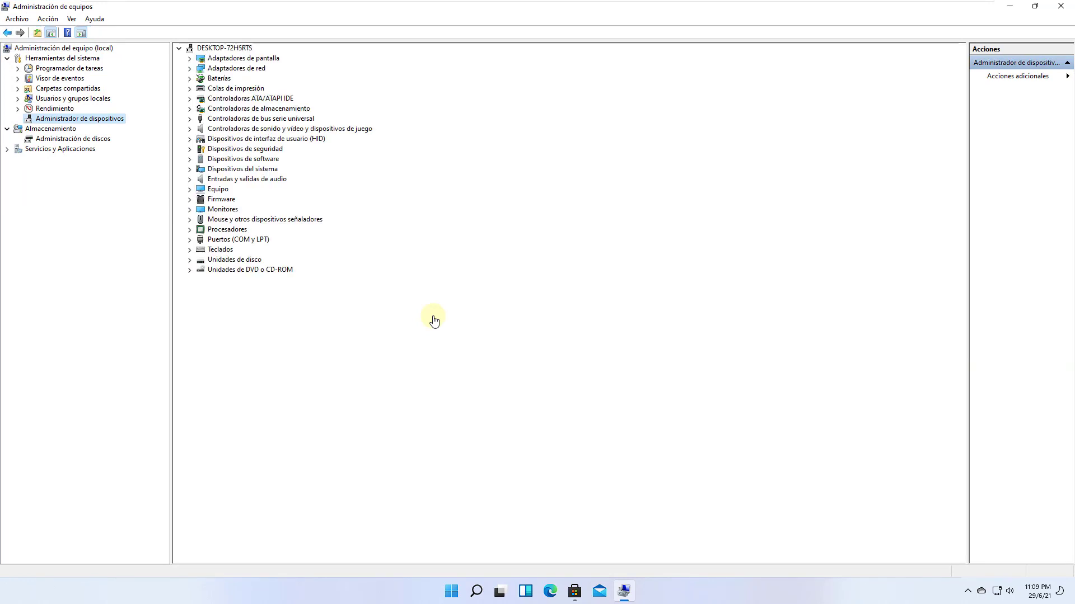
pyautogui.click(1060, 7)
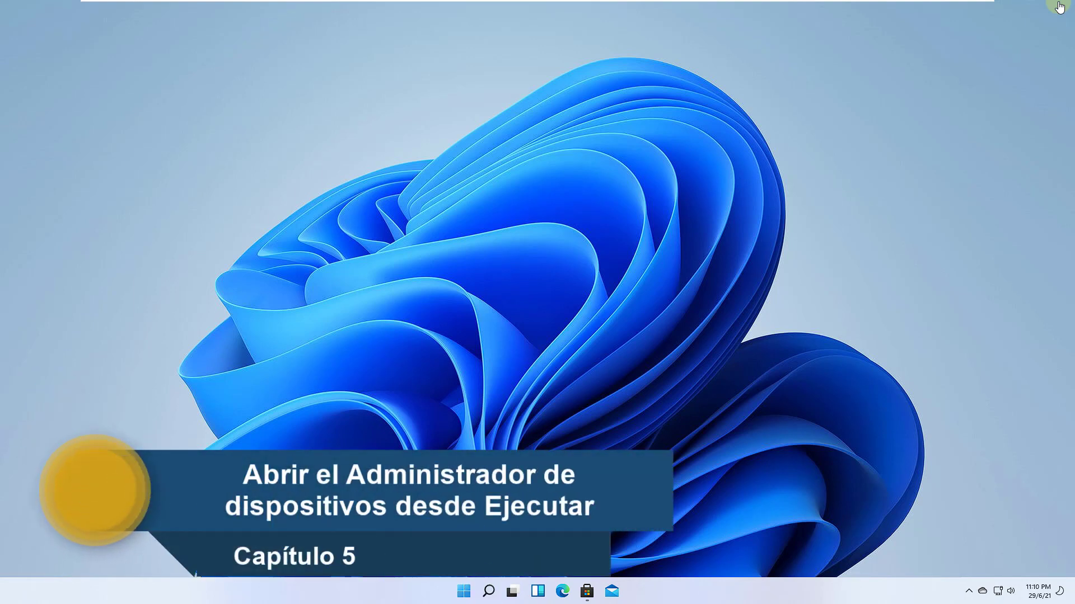
# Find and open Ejecutar through the Windows search, and run devmgmt.msc from it
pyautogui.write('ejecutar')
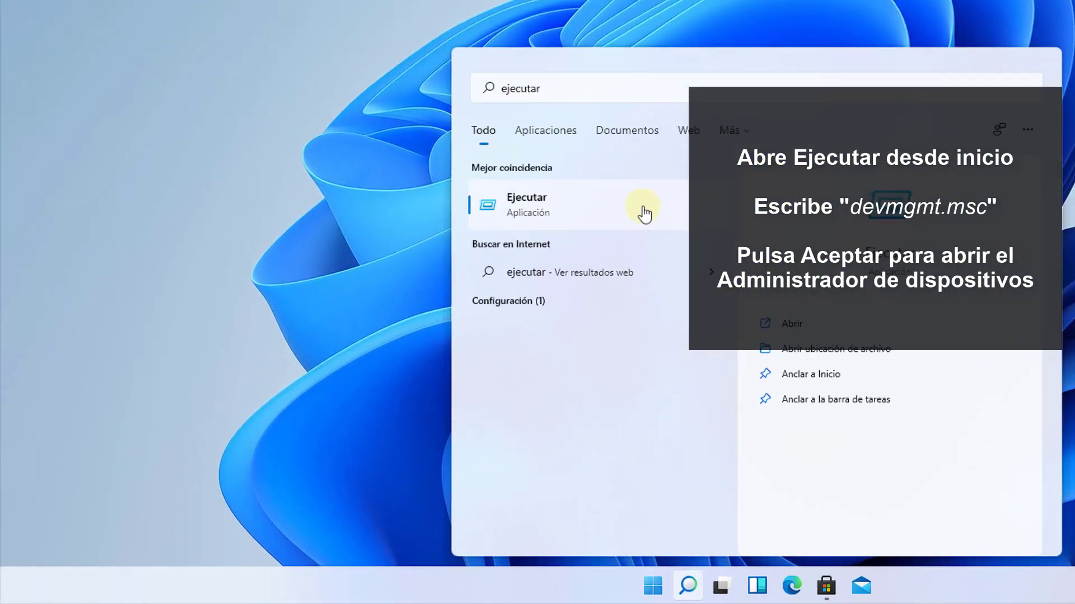
pyautogui.click(458, 326)
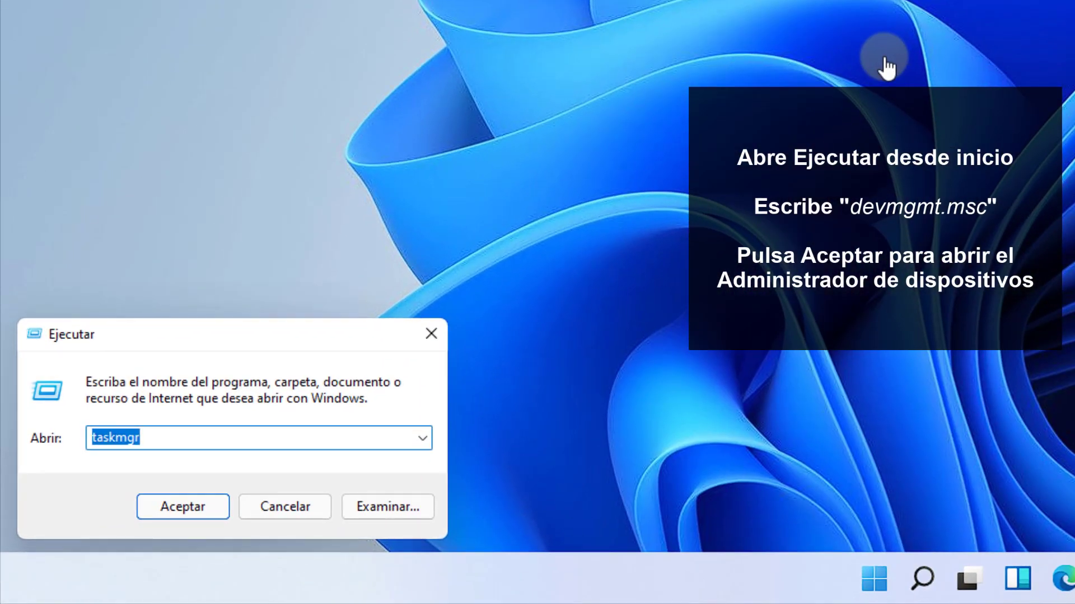
pyautogui.write('devmgmt.msc')
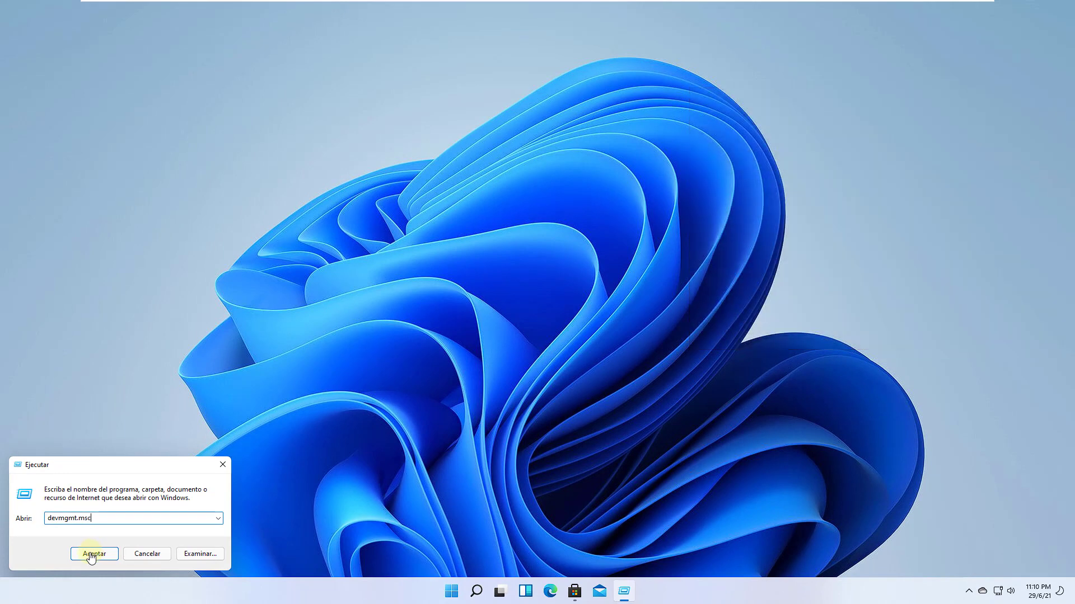
pyautogui.click(93, 553)
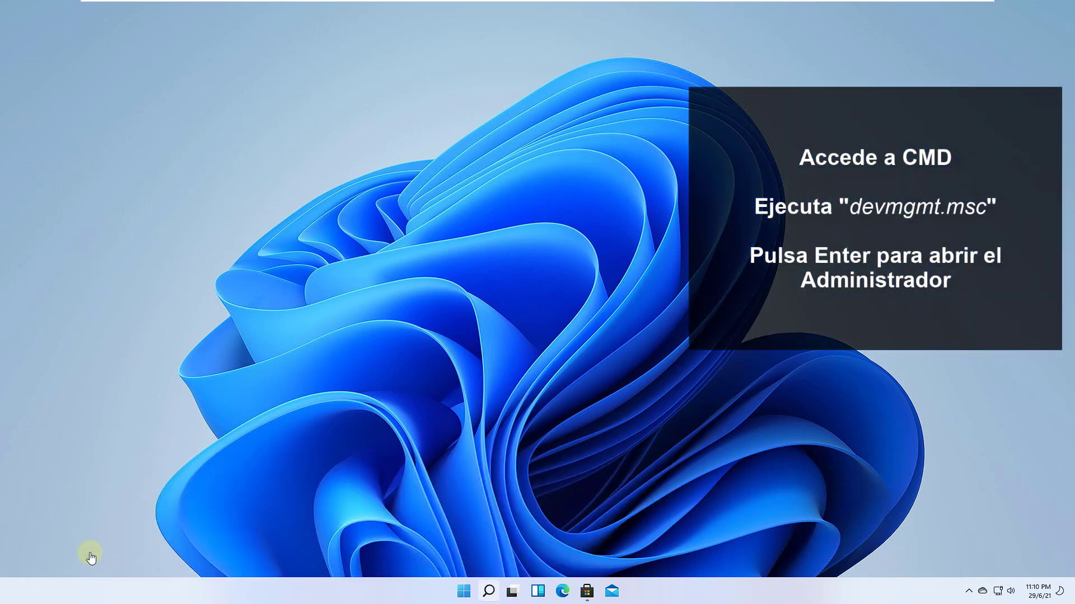
# Search Windows for "cmd" and open Símbolo del sistema
pyautogui.press('super+s')
pyautogui.write('cmd')
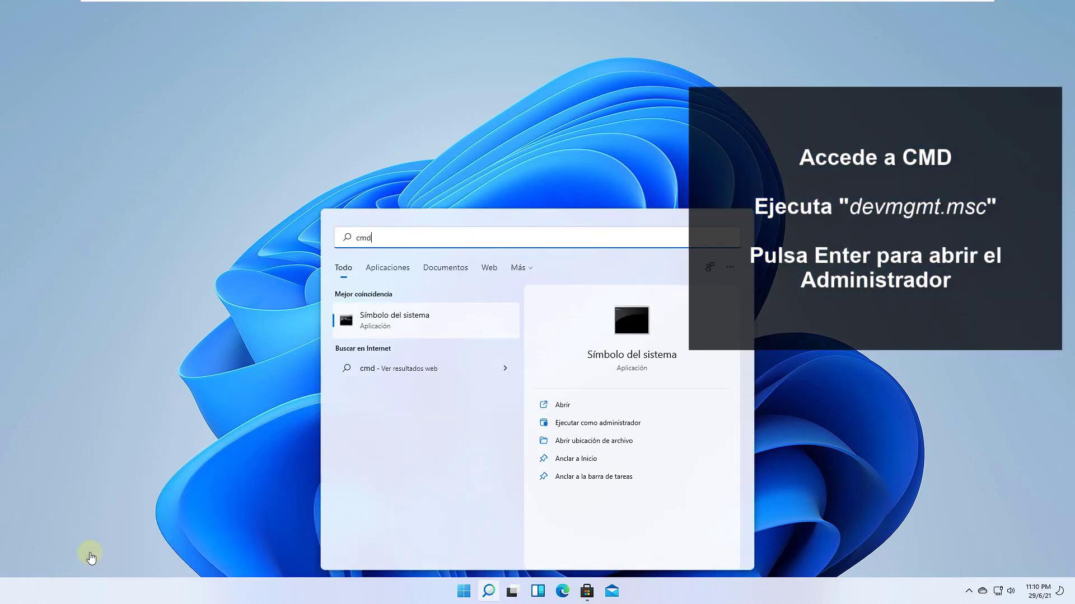
pyautogui.click(464, 338)
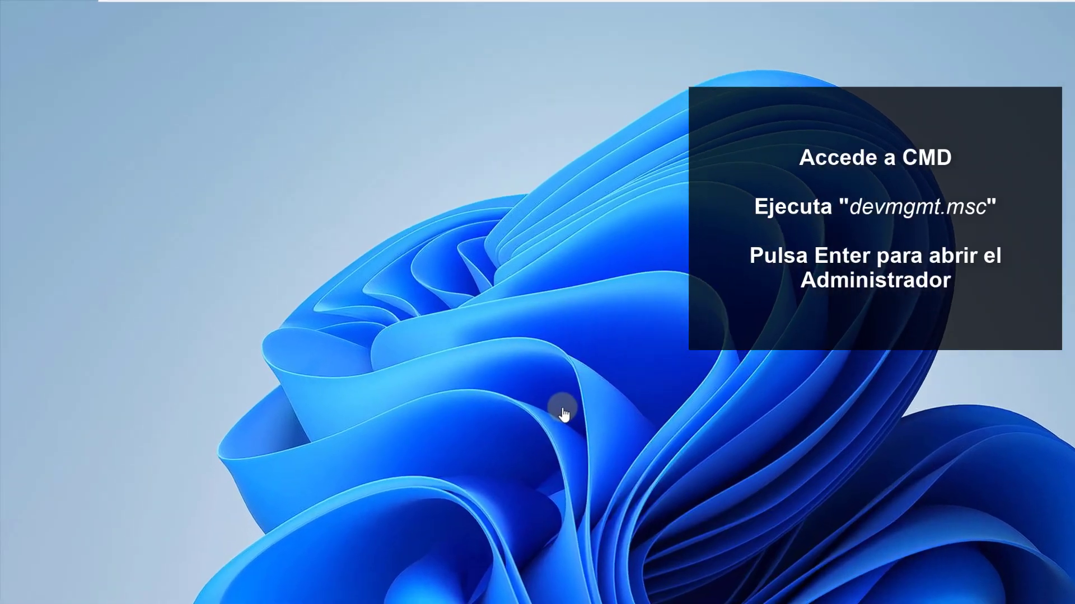
# Launch Administrador de dispositivos by running devmgmt.msc in Símbolo del sistema
pyautogui.click(540, 407)
pyautogui.write('devm')
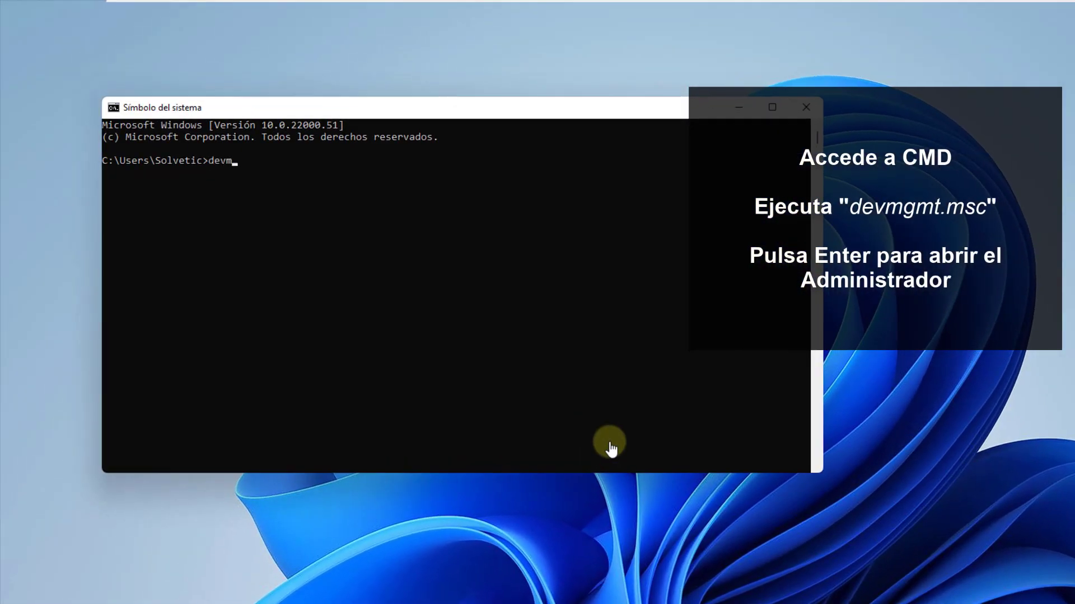
pyautogui.write('gmt.msc')
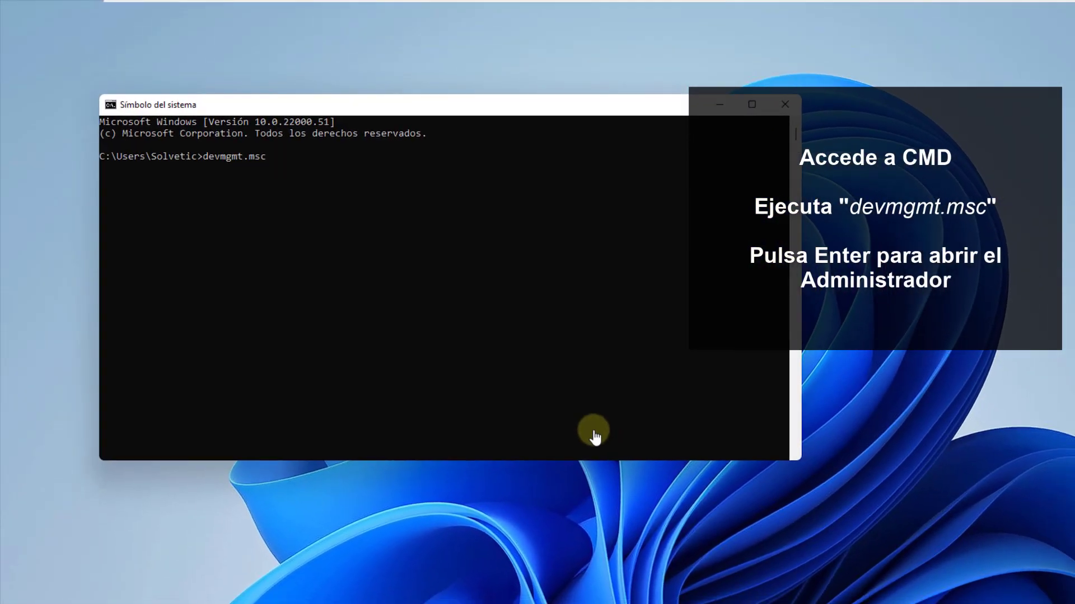
pyautogui.press('Return')
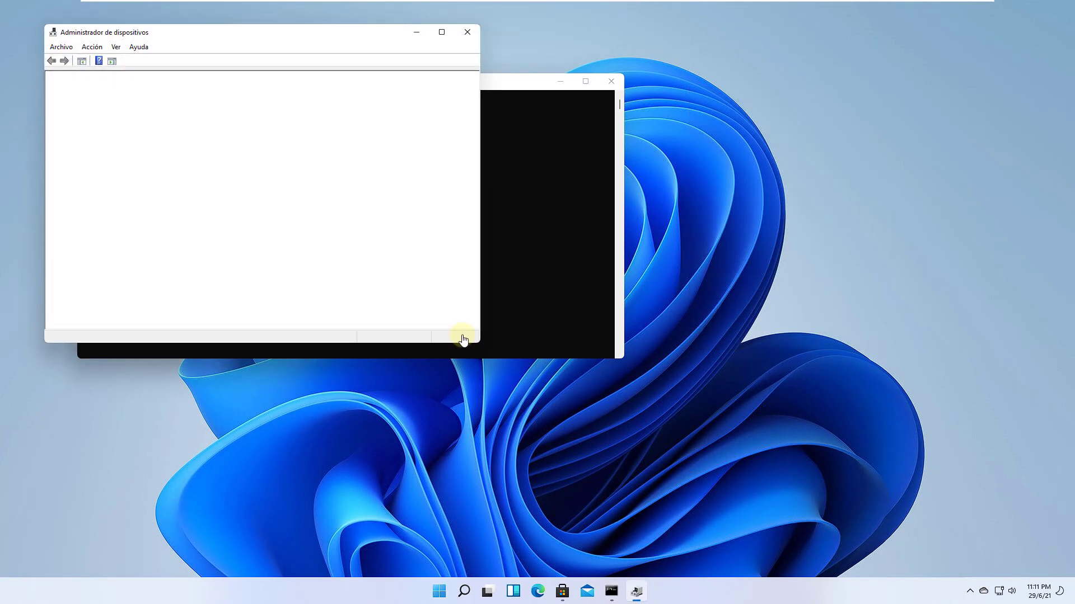
# Arrange Administrador de dispositivos and Símbolo del sistema side by side without overlap, and close both windows
pyautogui.moveTo(317, 38); pyautogui.dragTo(868, 182)
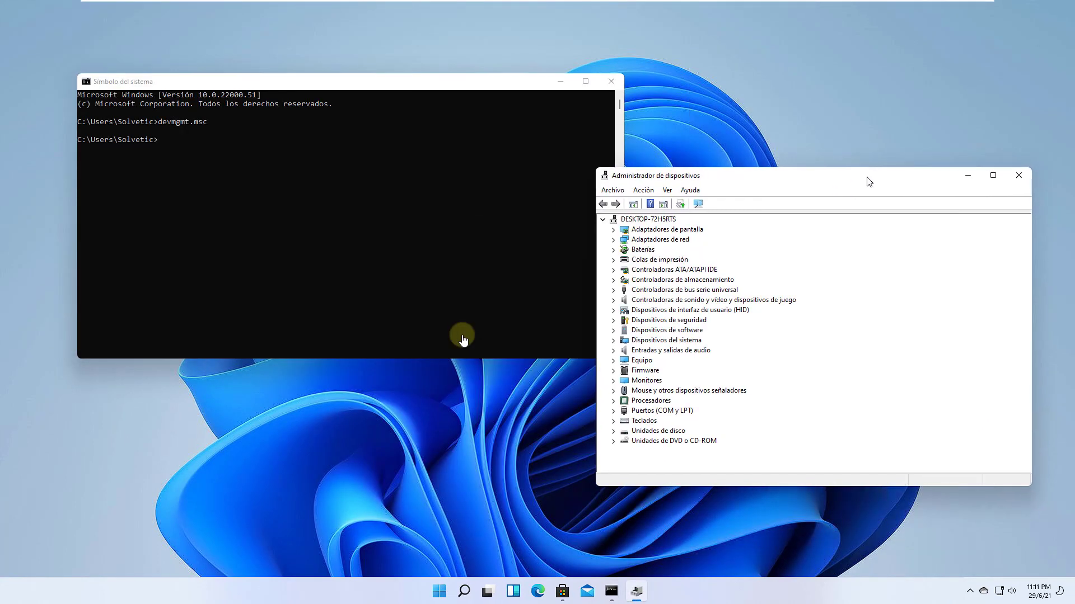
pyautogui.moveTo(500, 82); pyautogui.dragTo(437, 58)
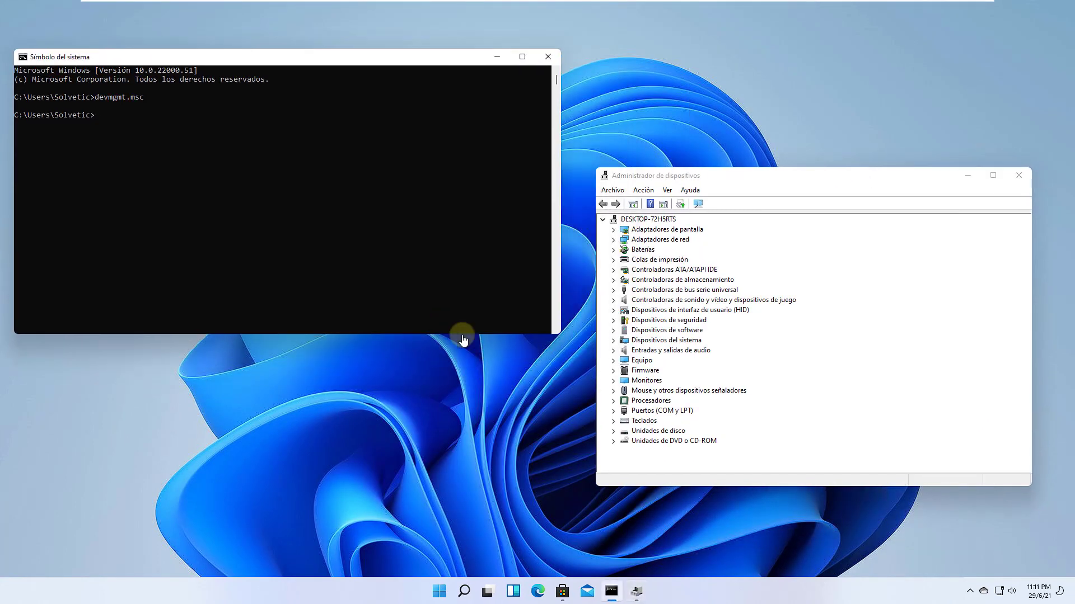
pyautogui.click(1020, 178)
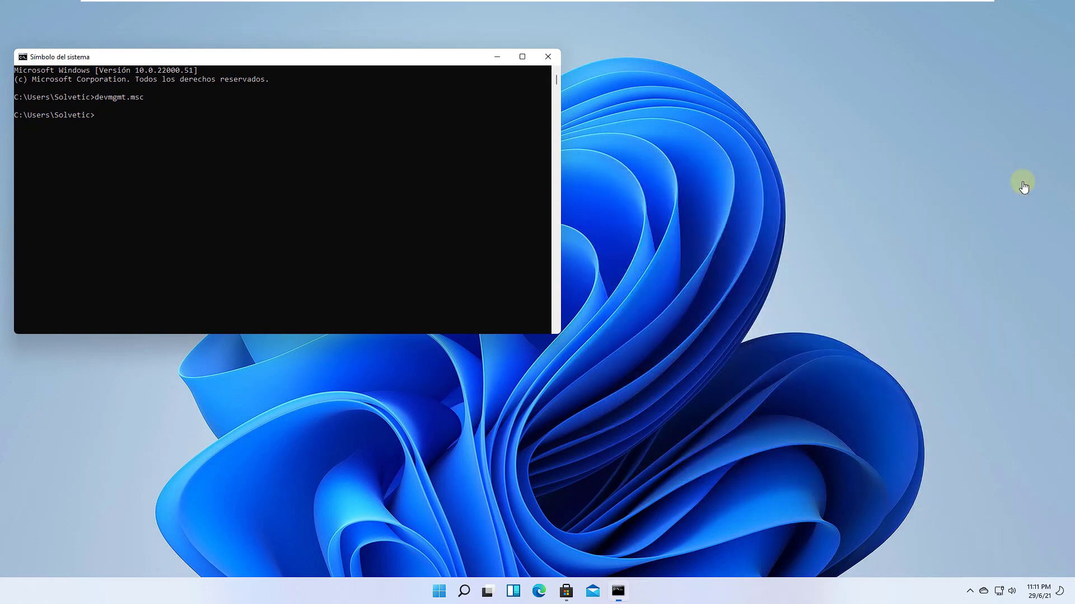
pyautogui.hotkey('alt', 'F4')
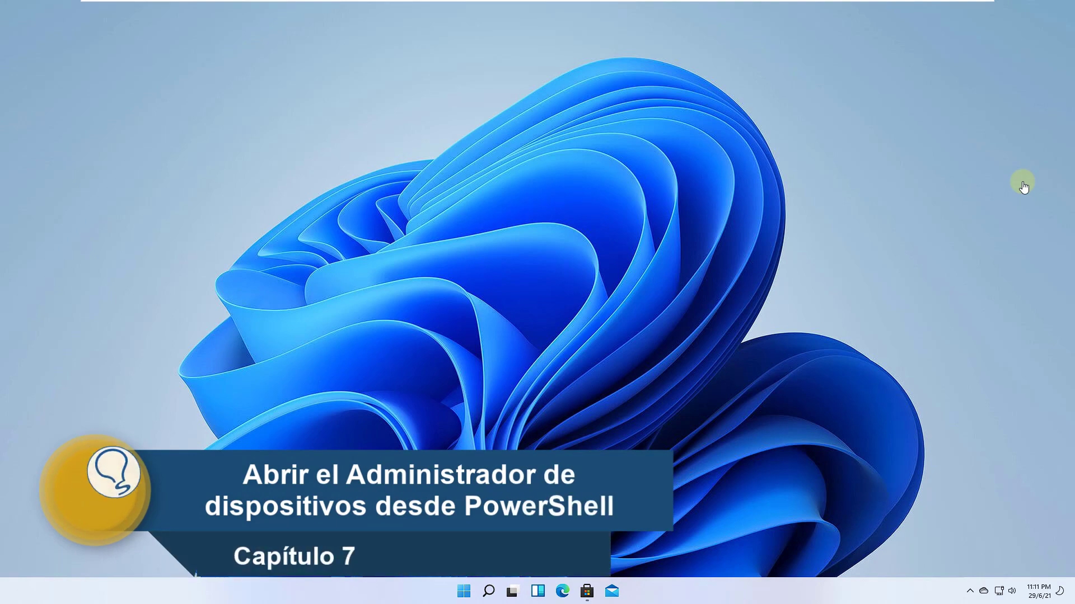
# Search Windows for "powershell" and open Windows PowerShell
pyautogui.press('super+s')
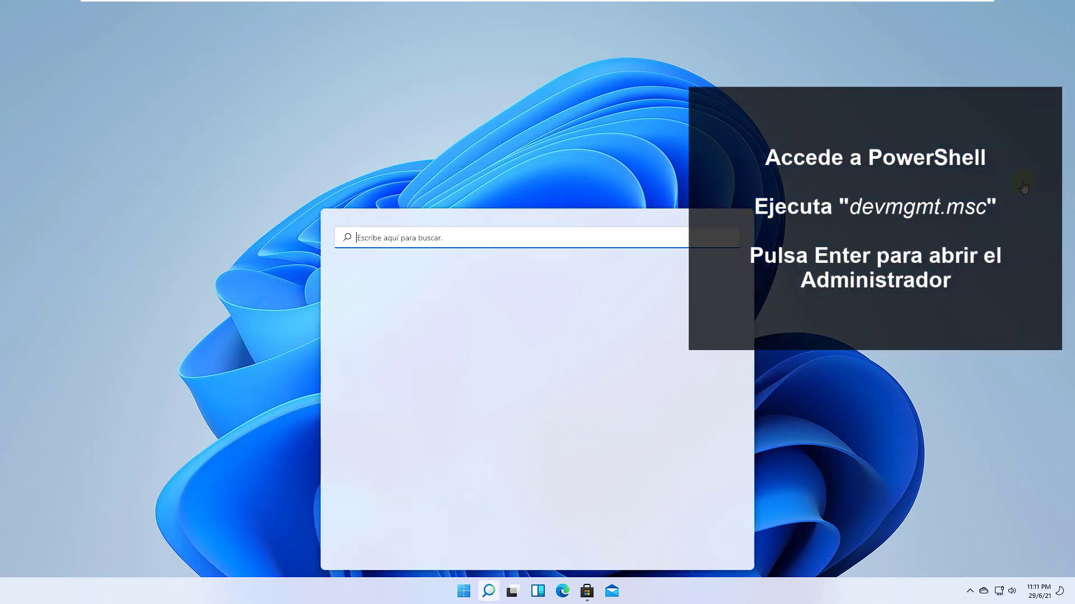
pyautogui.write('powershell')
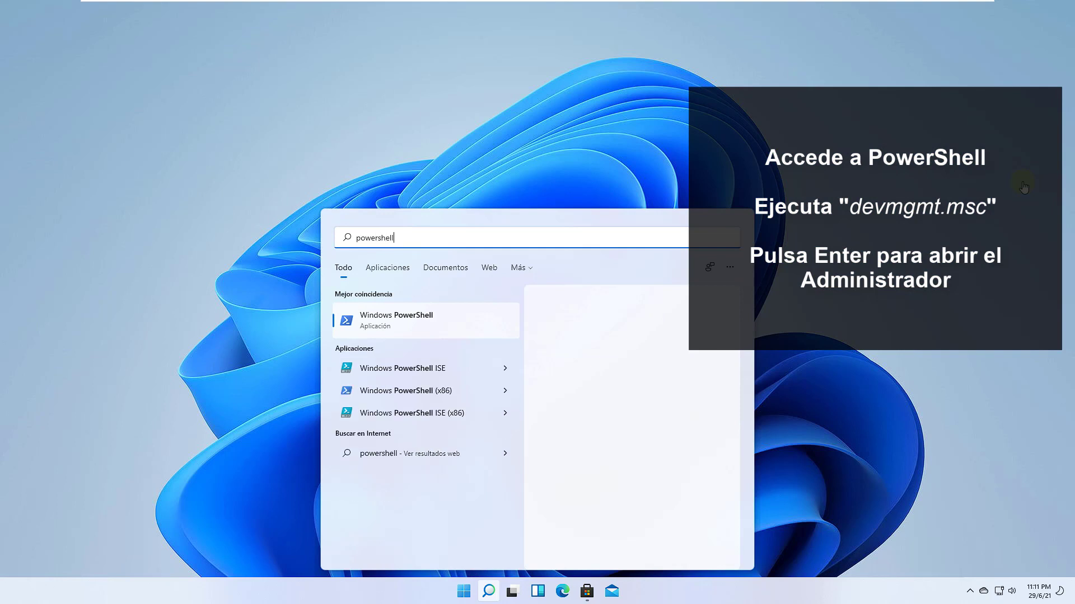
pyautogui.click(421, 315)
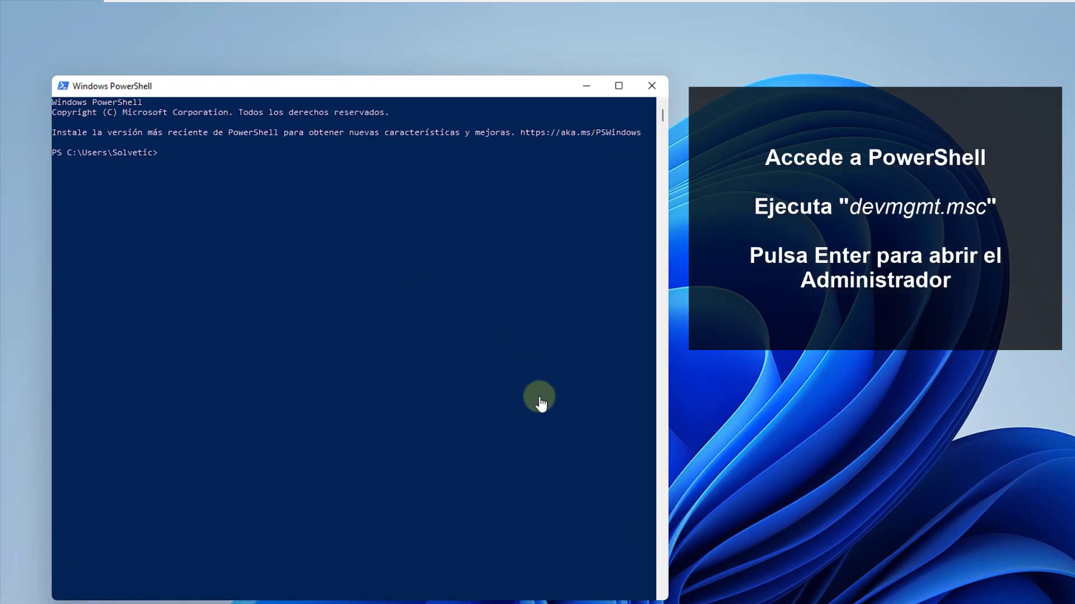
# Run devmgmt.msc in Windows PowerShell to open Administrador de dispositivos, and close both windows
pyautogui.click(426, 232)
pyautogui.write('devmgmt.msc')
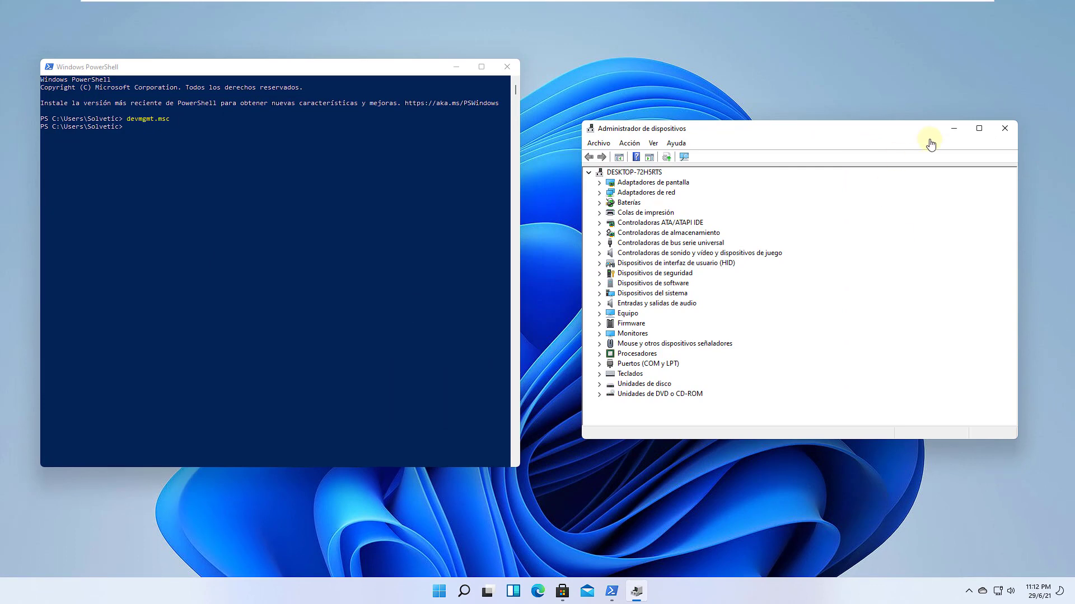
pyautogui.click(1004, 129)
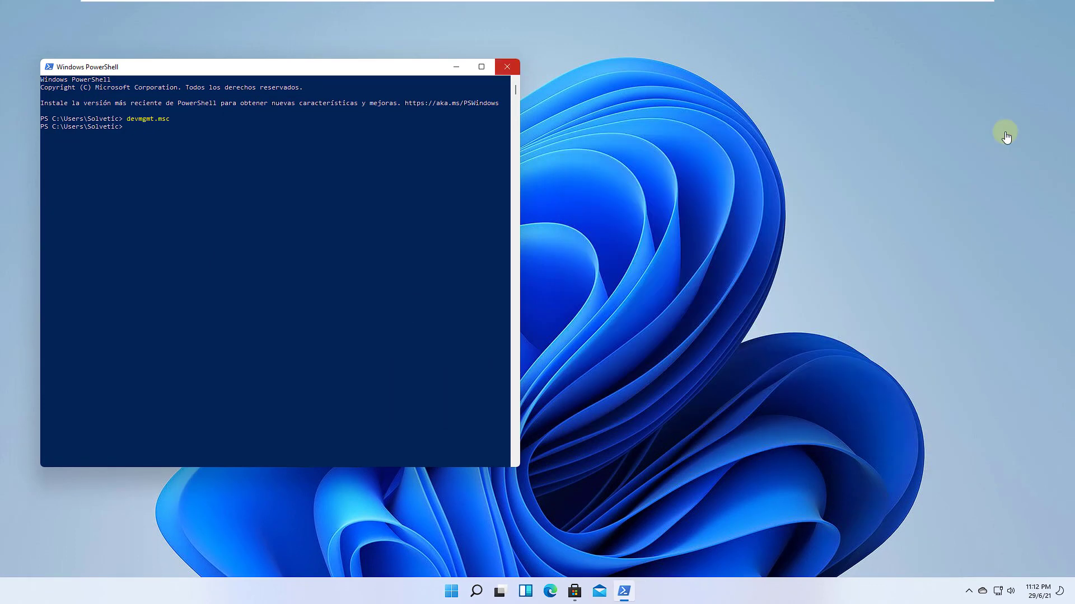
pyautogui.hotkey('alt', 'F4')
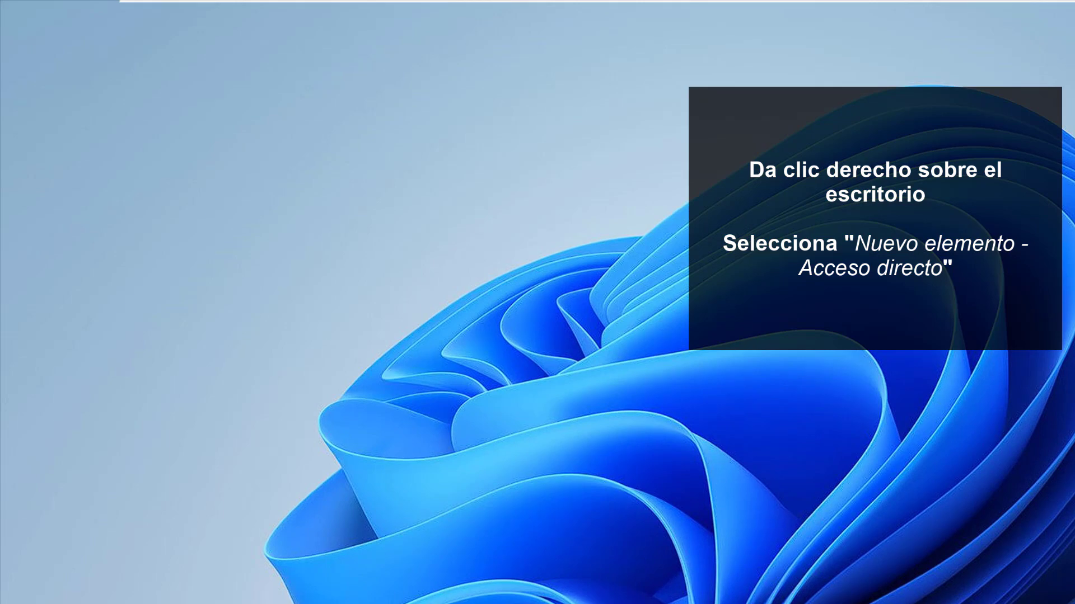
# Create a desktop shortcut to devmgmt.msc named "Administrador de dispositivos"
pyautogui.rightClick(484, 223)
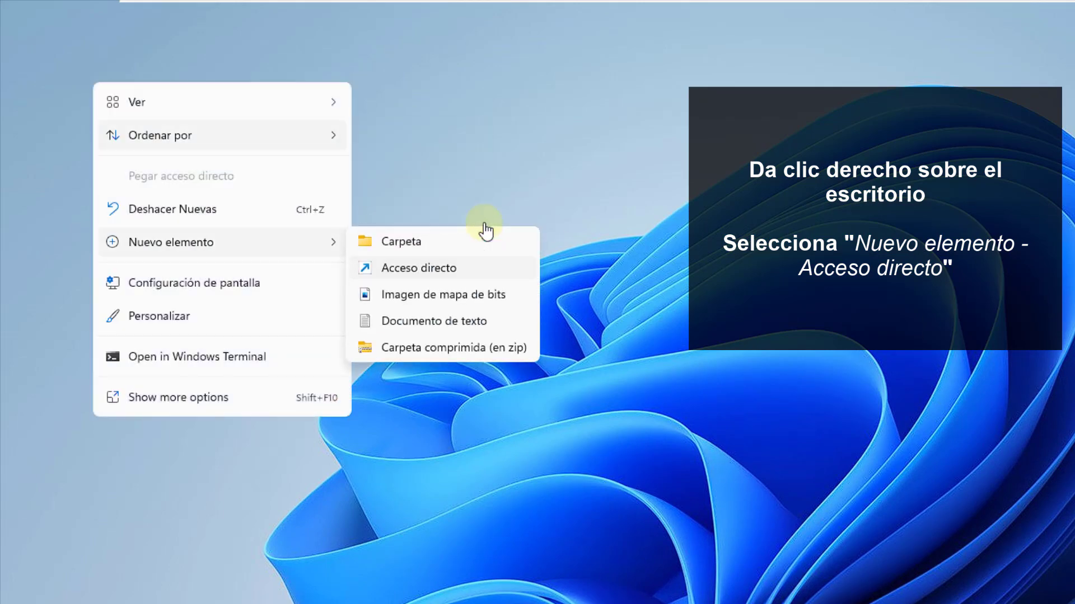
pyautogui.click(442, 267)
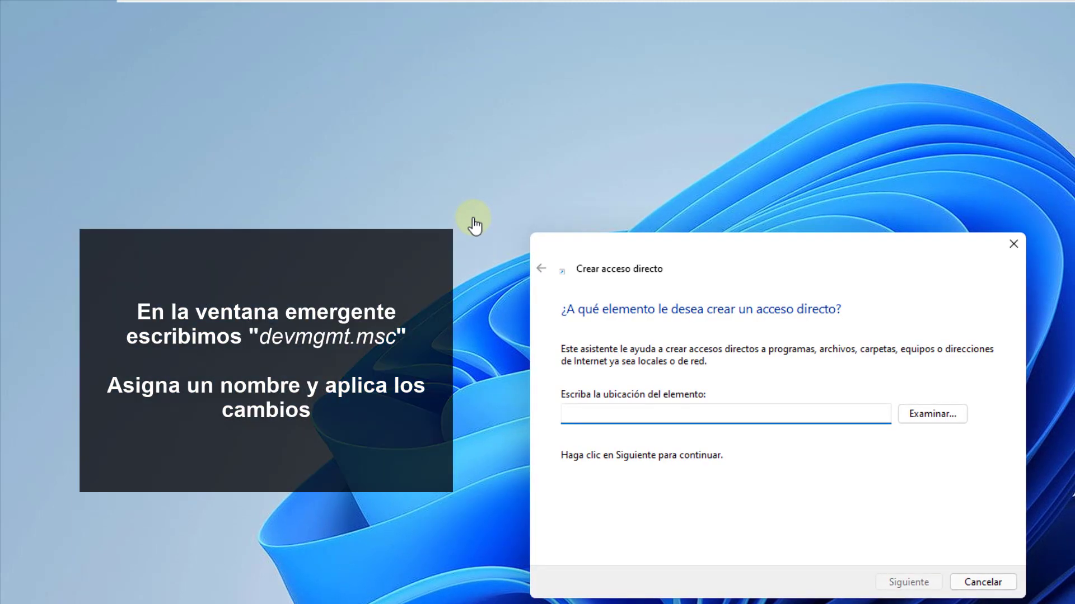
pyautogui.write('dev')
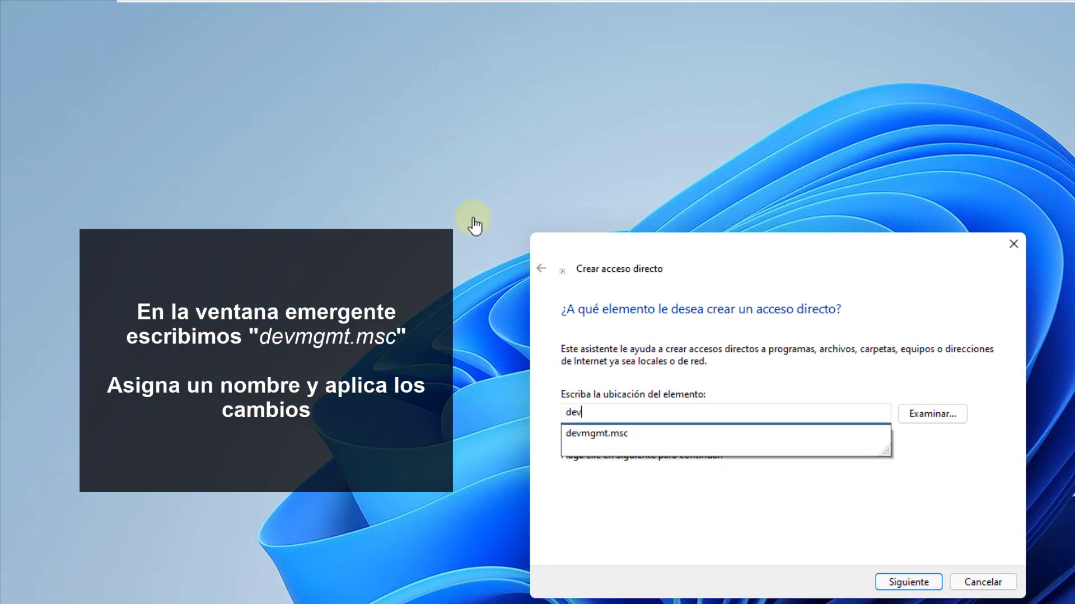
pyautogui.write('mgmt.msc')
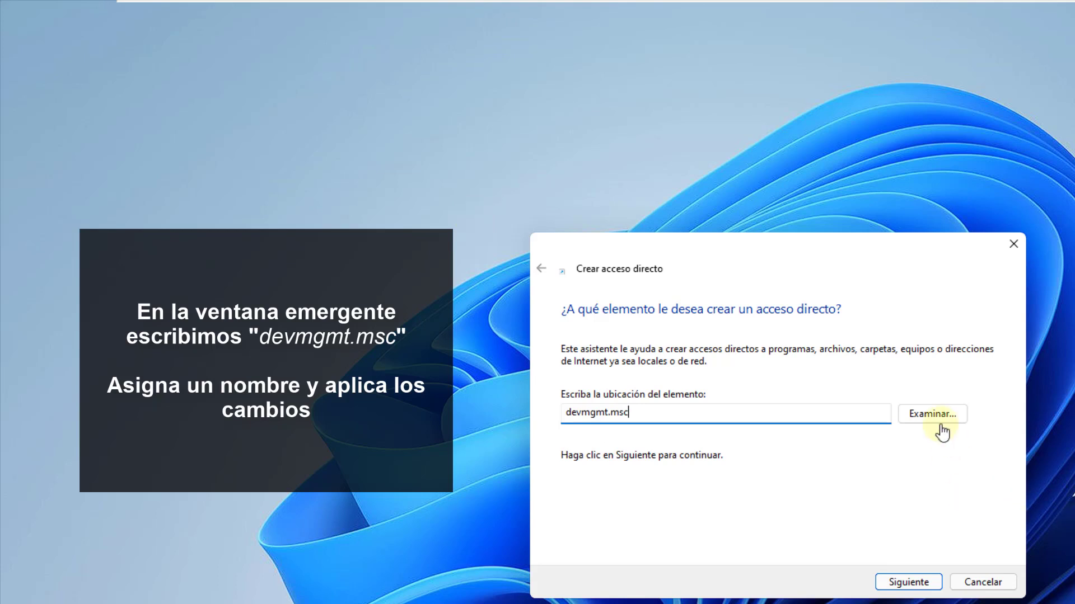
pyautogui.click(907, 582)
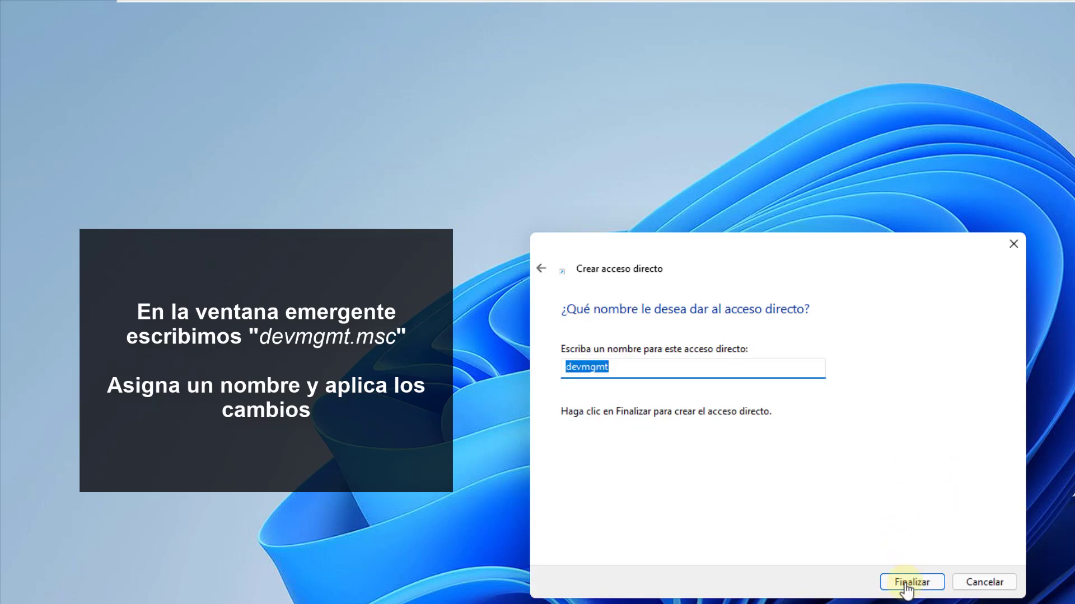
pyautogui.write('Administrador')
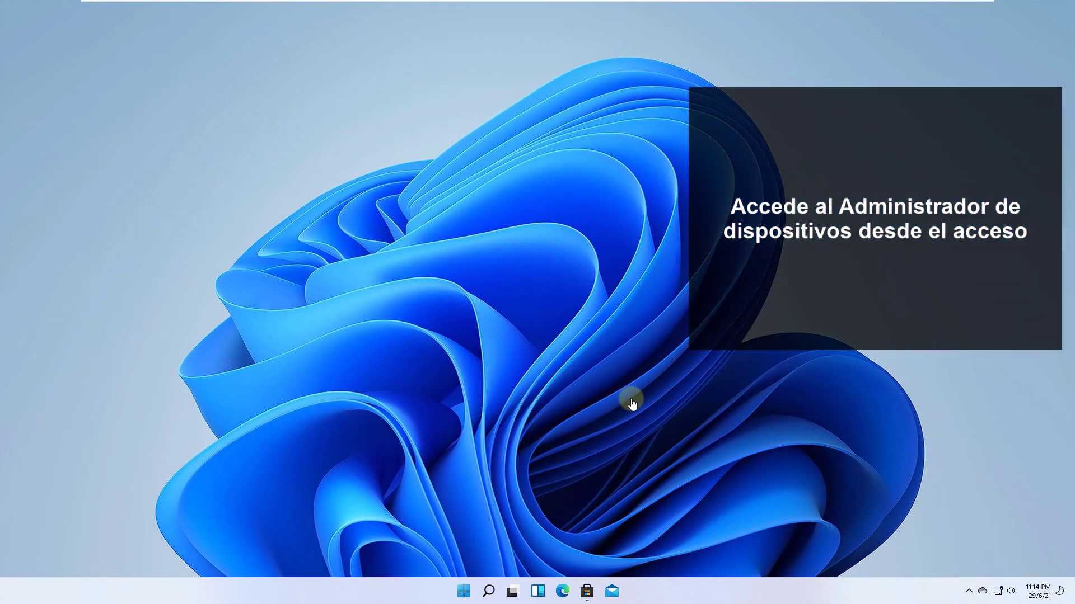
# Turn on the display of desktop icons with the Mostrar iconos del escritorio option
pyautogui.rightClick(671, 425)
pyautogui.press('Escape')
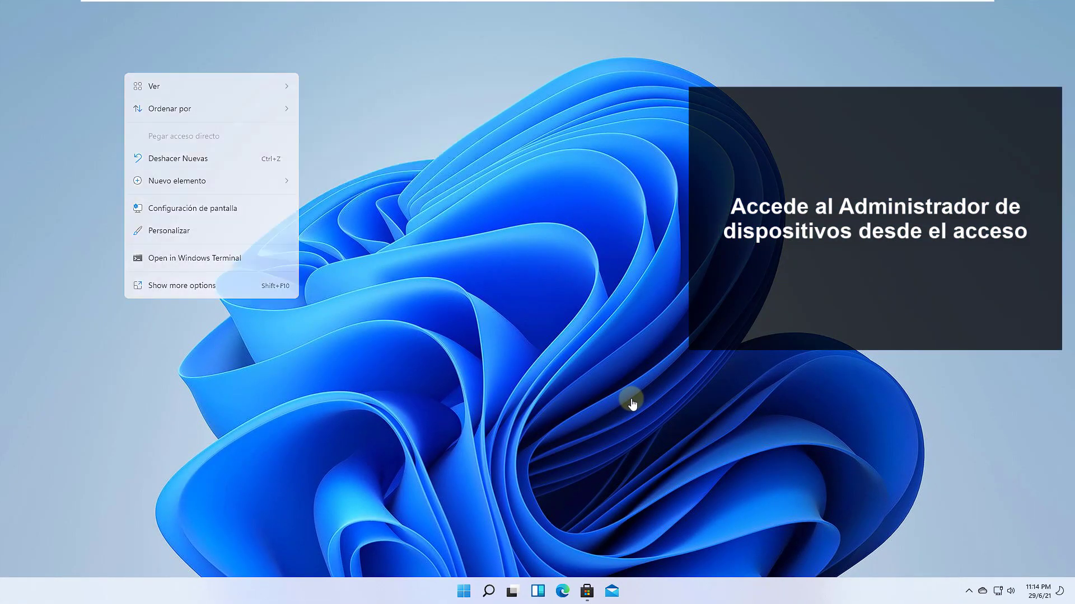
pyautogui.hotkey('shift', 'F10')
pyautogui.press('Right')
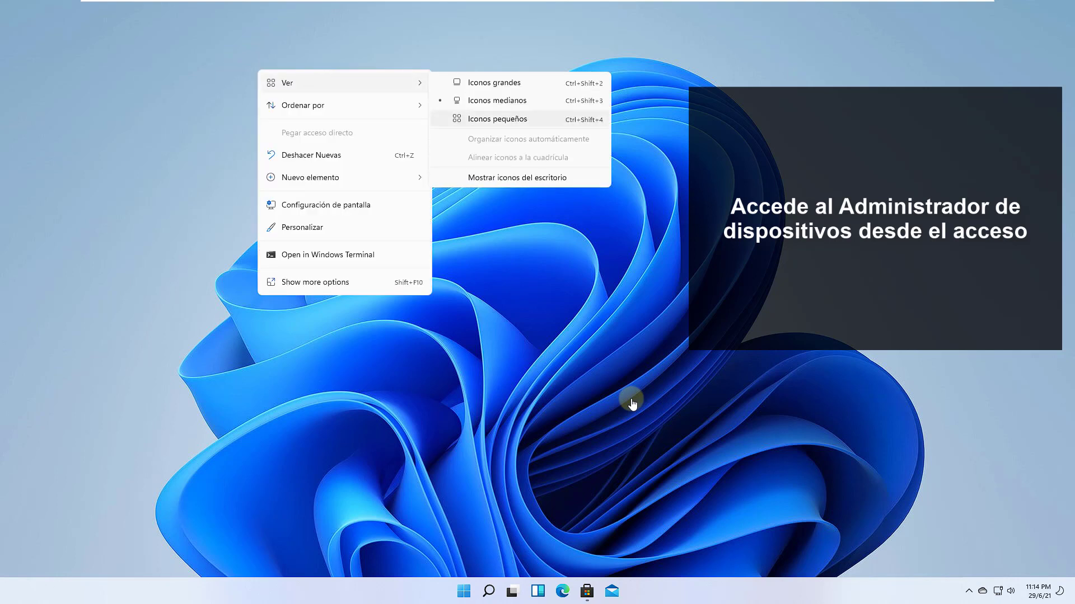
pyautogui.press('Escape')
pyautogui.press('Escape')
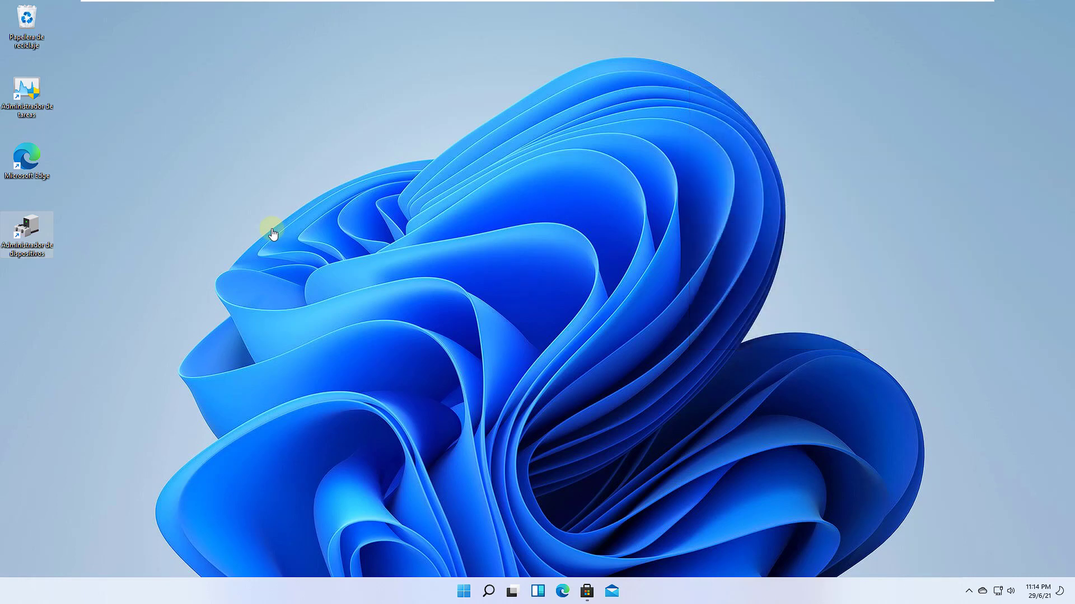
# Open Administrador de dispositivos from its new desktop shortcut and close the window
pyautogui.press('Return')
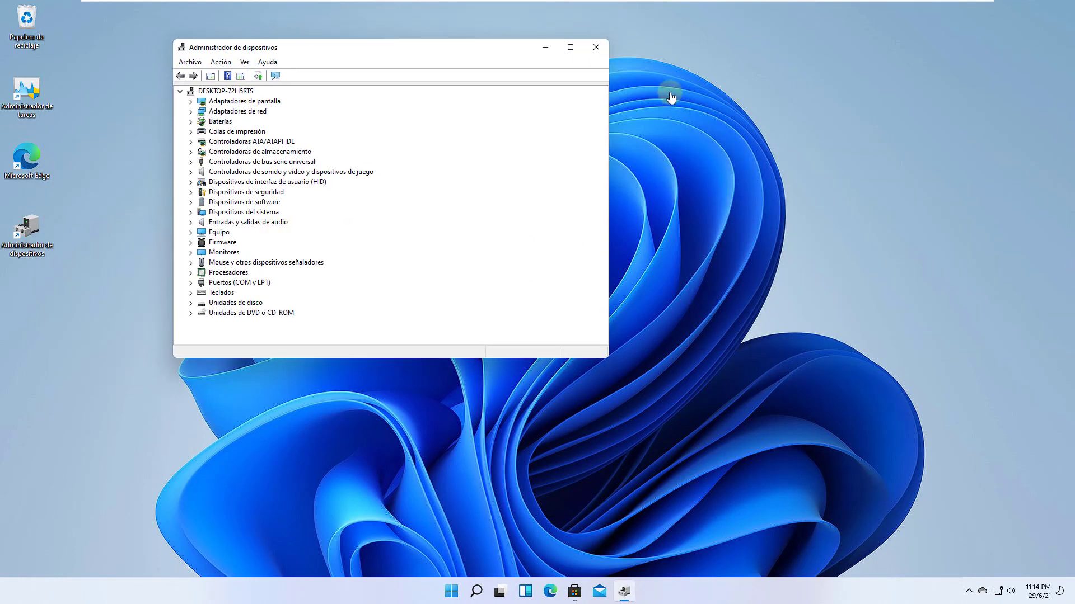
pyautogui.click(584, 47)
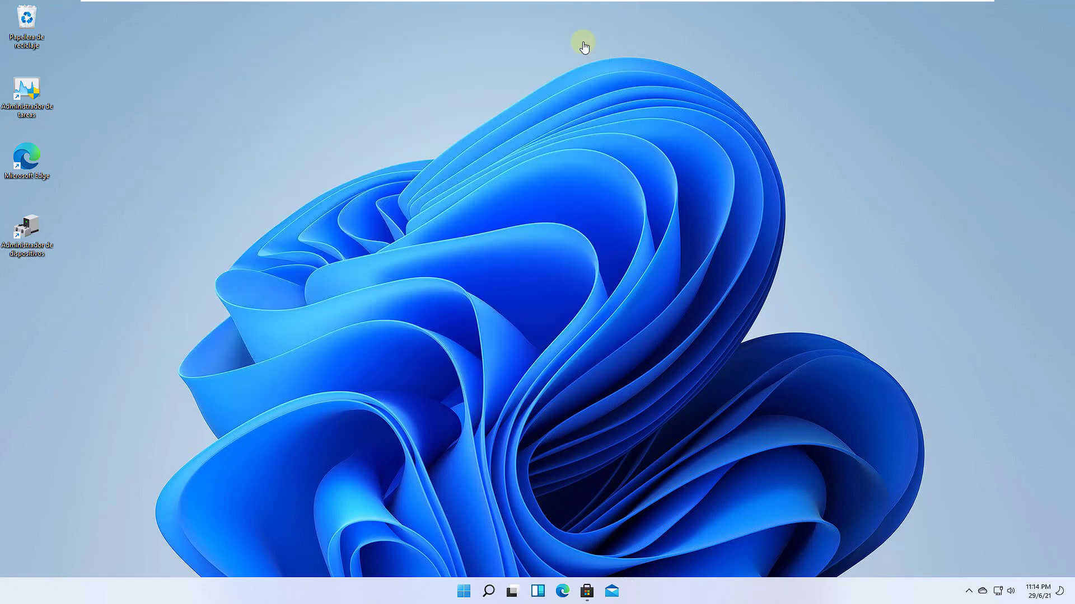